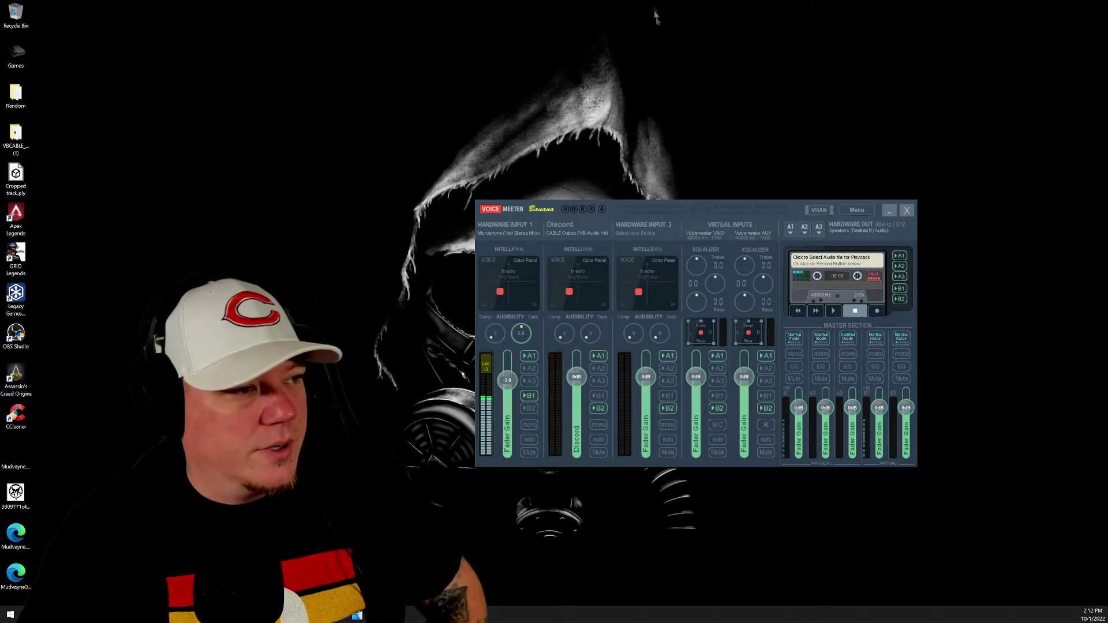
Move the mixer window higher and list Hardware Input 1's devices, showing the Yeti Stereo Microphone
{"action": "left_click_drag", "start_coordinate": [614, 206], "coordinate": [652, 141]}
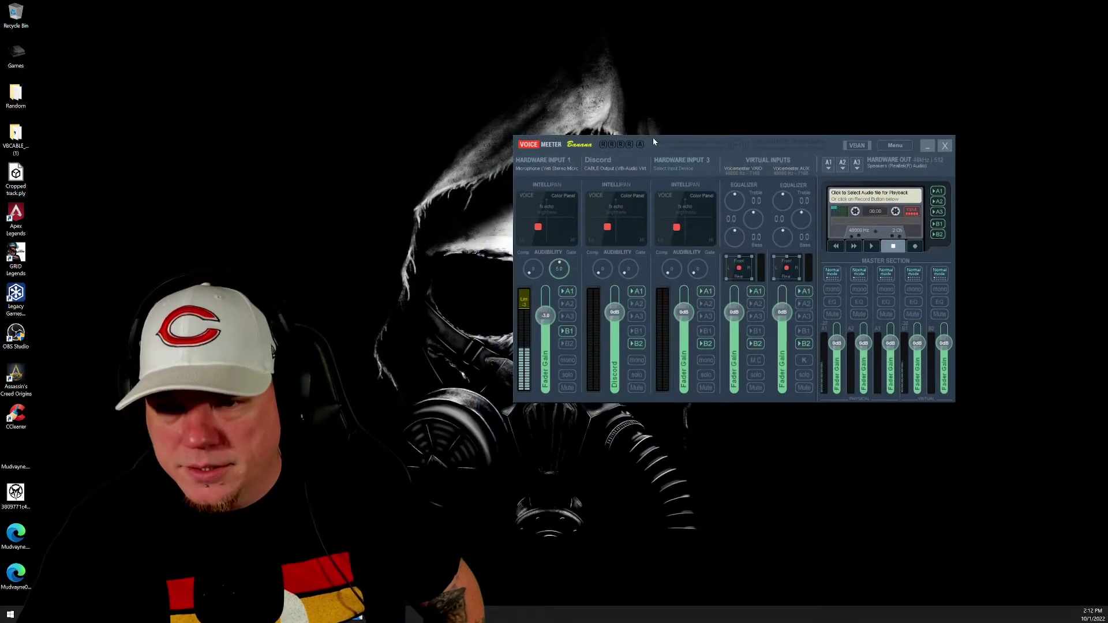
{"action": "left_click", "coordinate": [541, 168]}
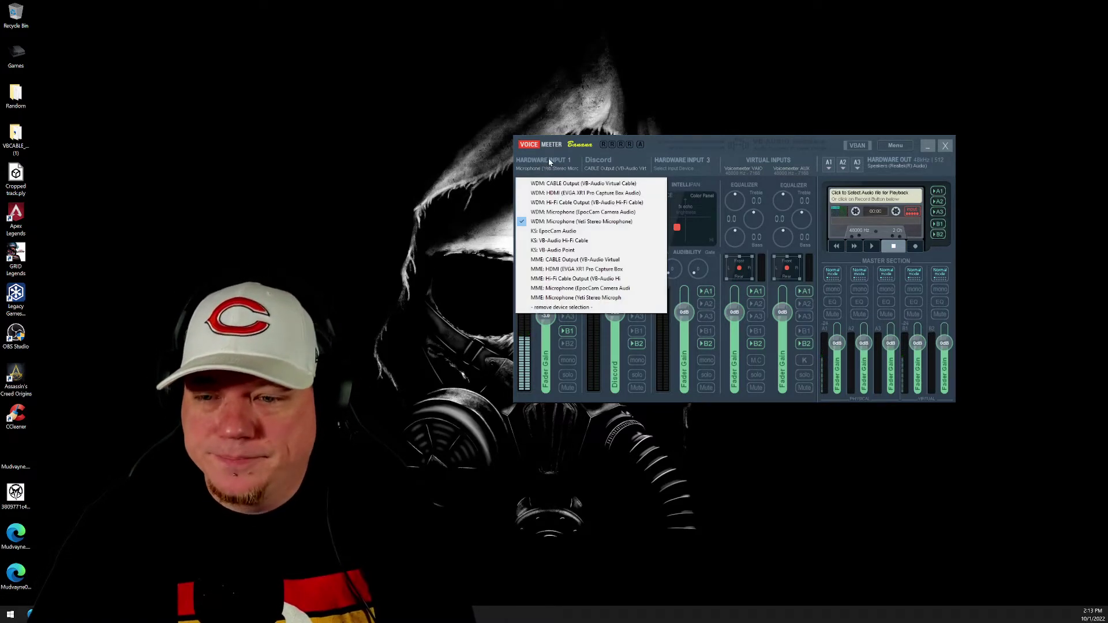
Dismiss the Hardware Input 1 device list, leaving the Yeti Stereo Microphone selected
{"action": "left_click", "coordinate": [676, 146]}
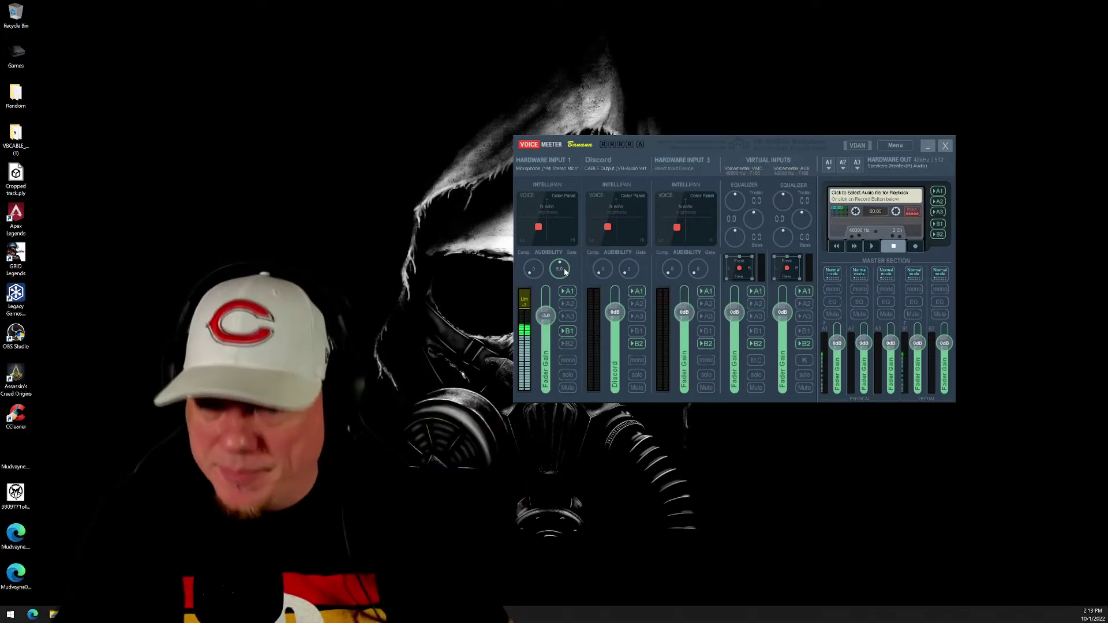
{"action": "left_click", "coordinate": [609, 168]}
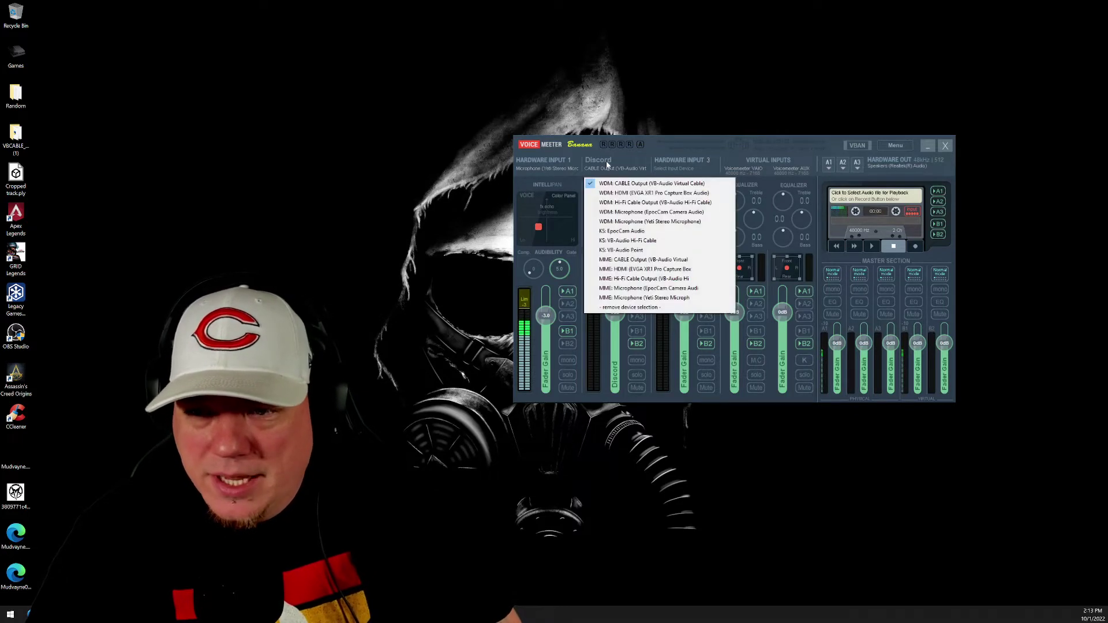
{"action": "left_click", "coordinate": [659, 143]}
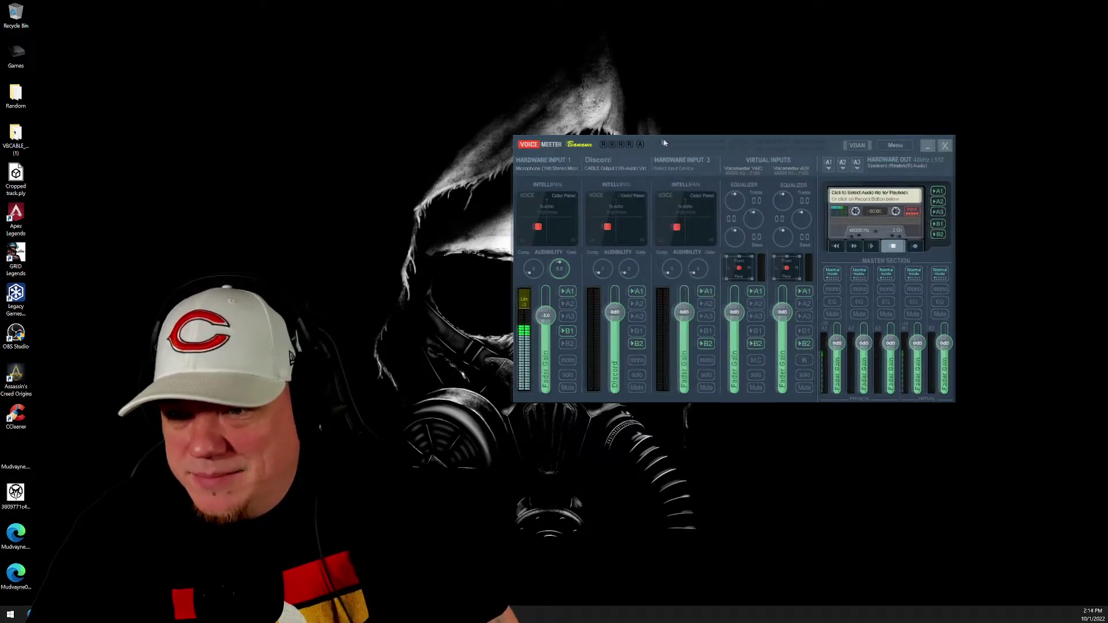
{"action": "left_click_drag", "start_coordinate": [665, 143], "coordinate": [643, 136]}
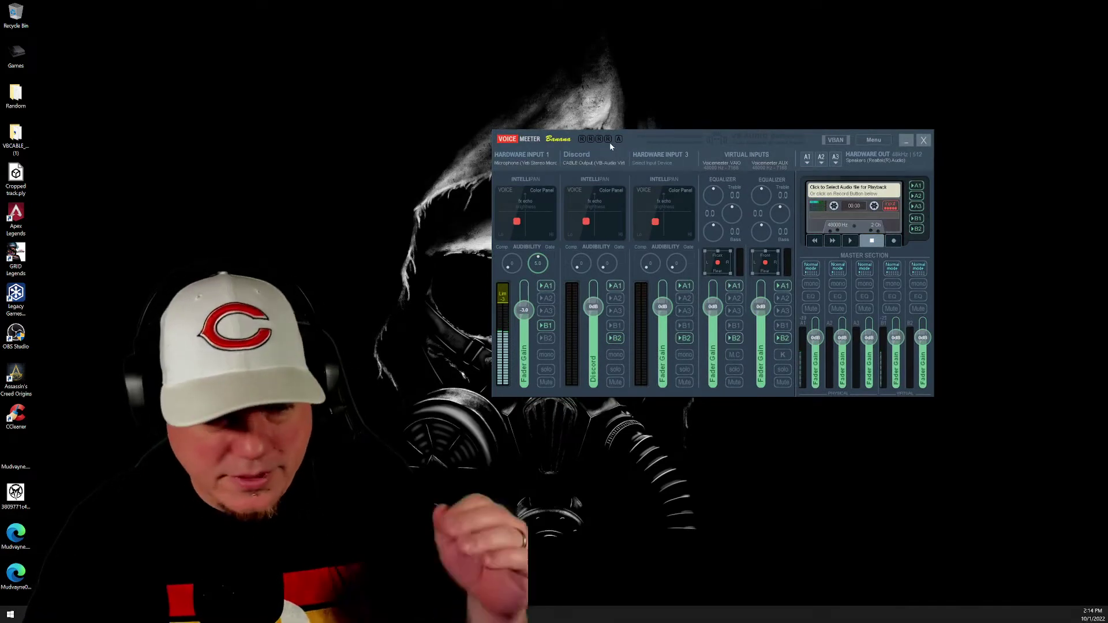
{"action": "left_click", "coordinate": [580, 162]}
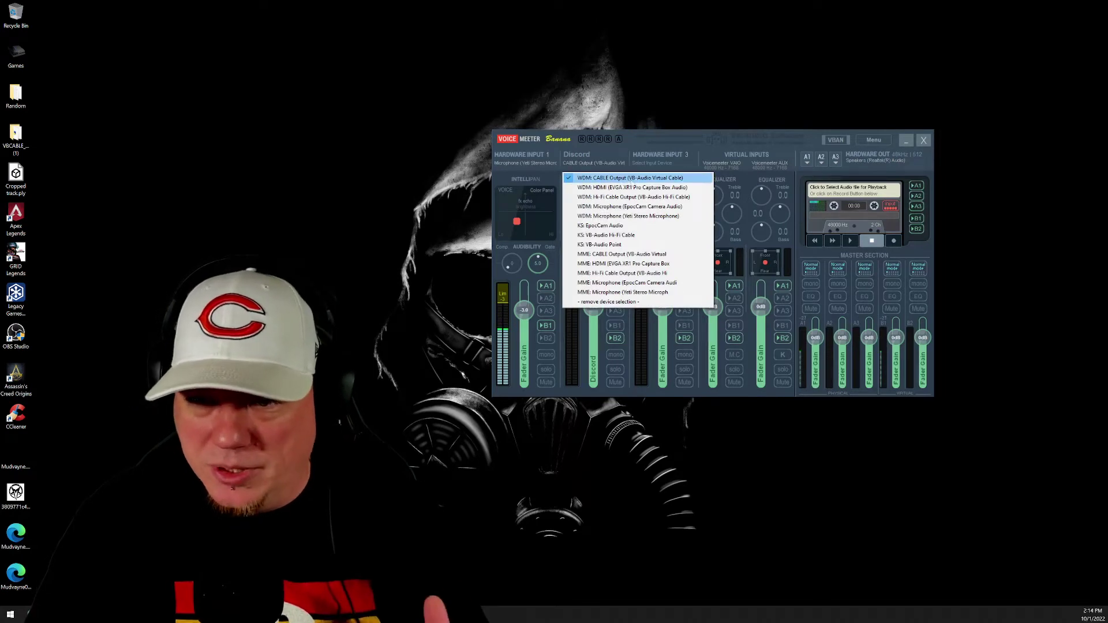
{"action": "left_click", "coordinate": [573, 146]}
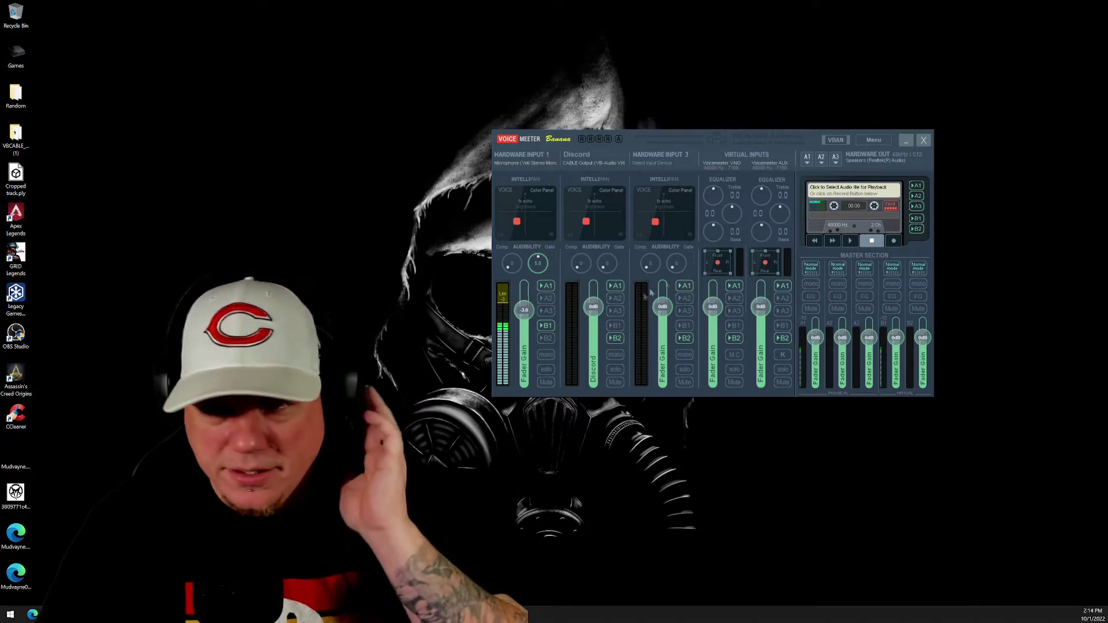
{"action": "left_click", "coordinate": [805, 160]}
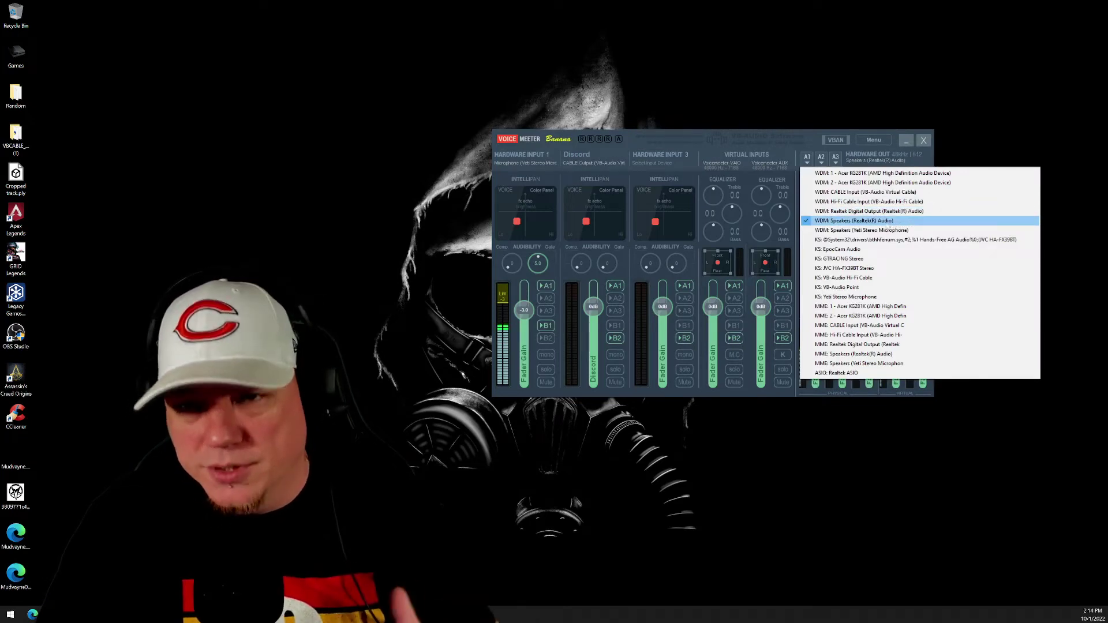
{"action": "left_click", "coordinate": [805, 150]}
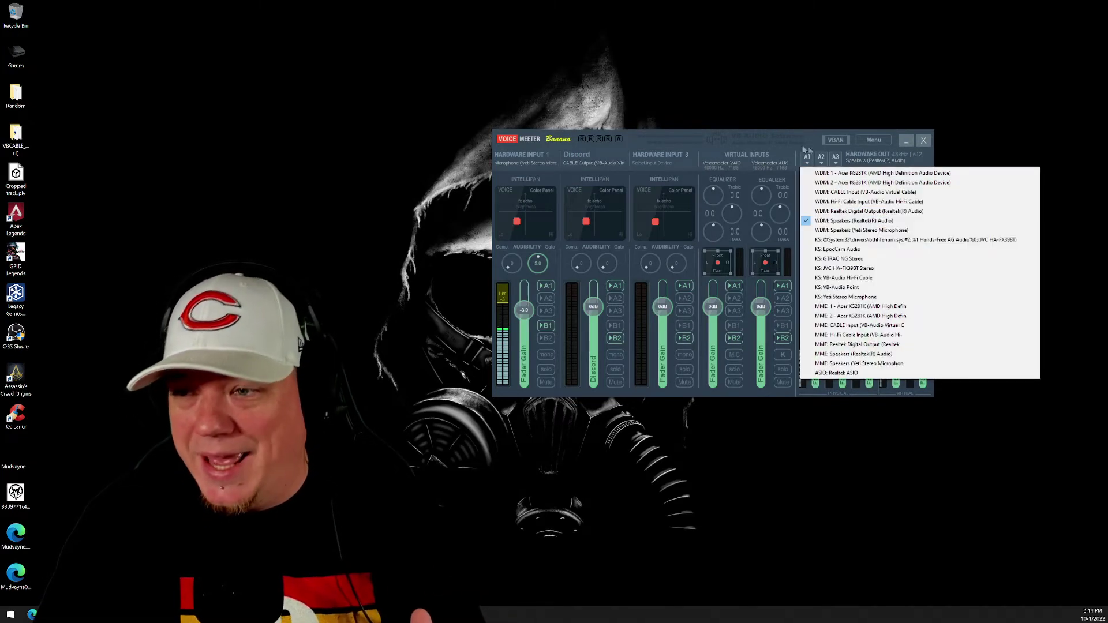
{"action": "left_click", "coordinate": [805, 132]}
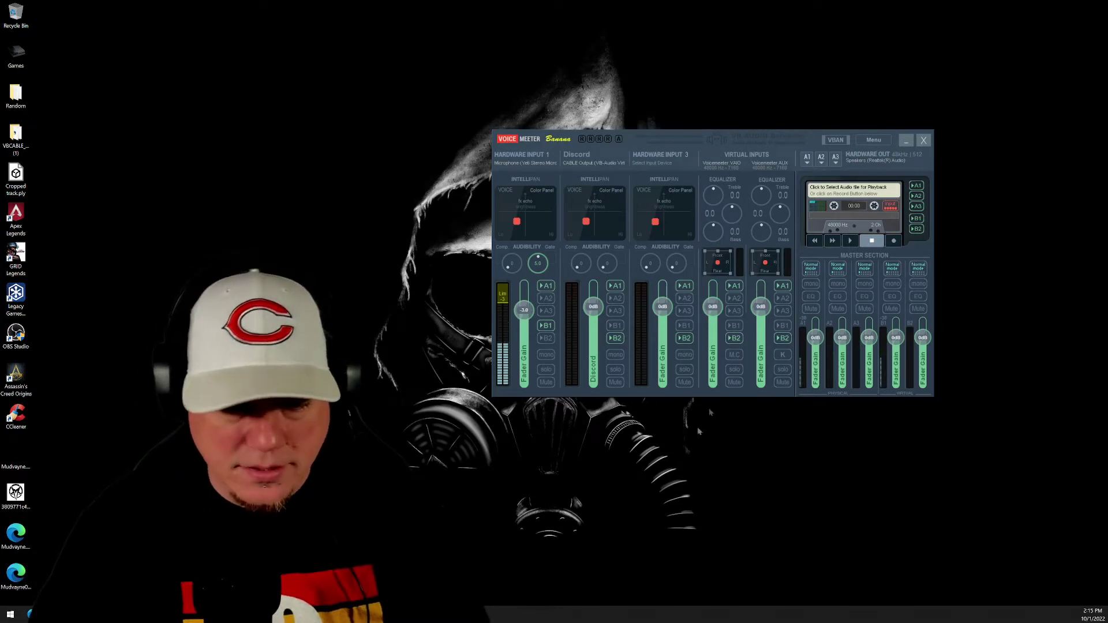
Confirm the Discord strip stays on CABLE Output, then switch to the Discord window
{"action": "left_click", "coordinate": [576, 164]}
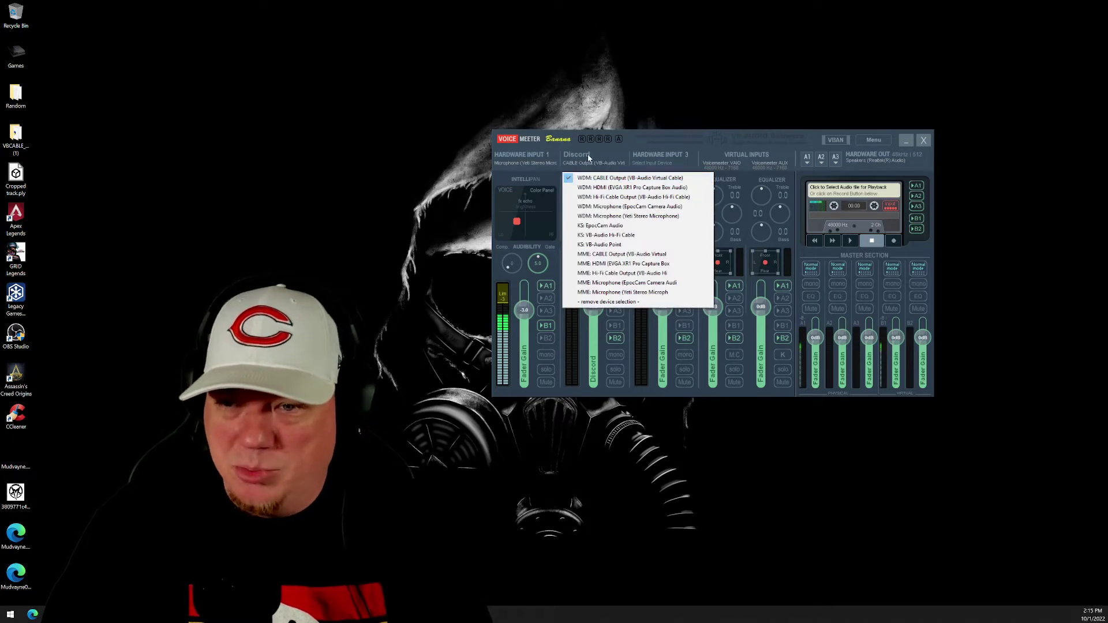
{"action": "left_click", "coordinate": [390, 176]}
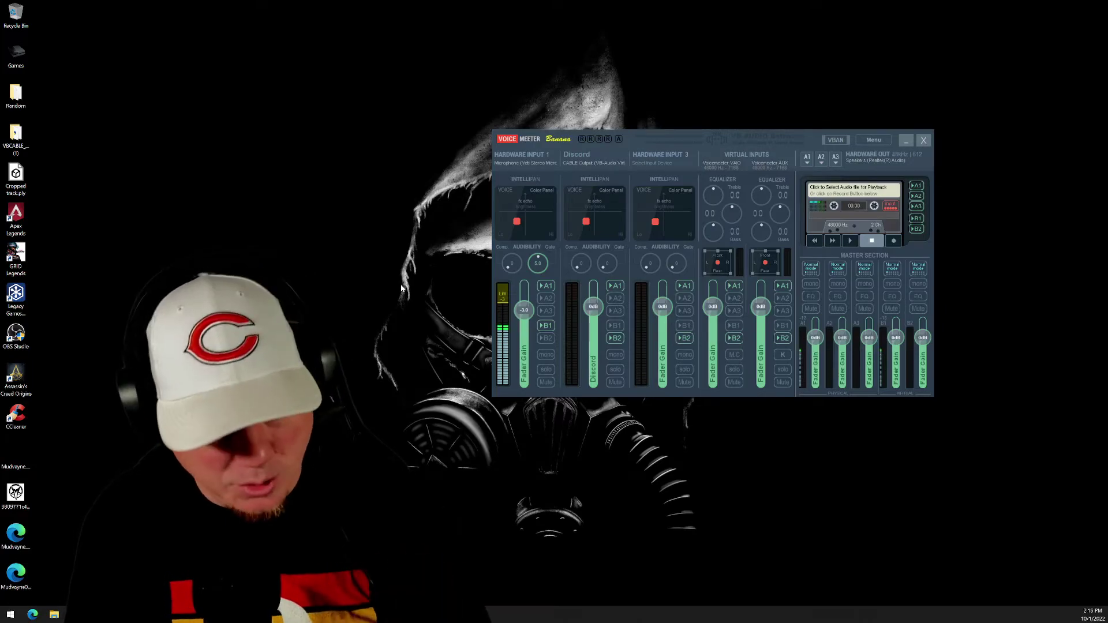
{"action": "key", "text": "alt+Tab"}
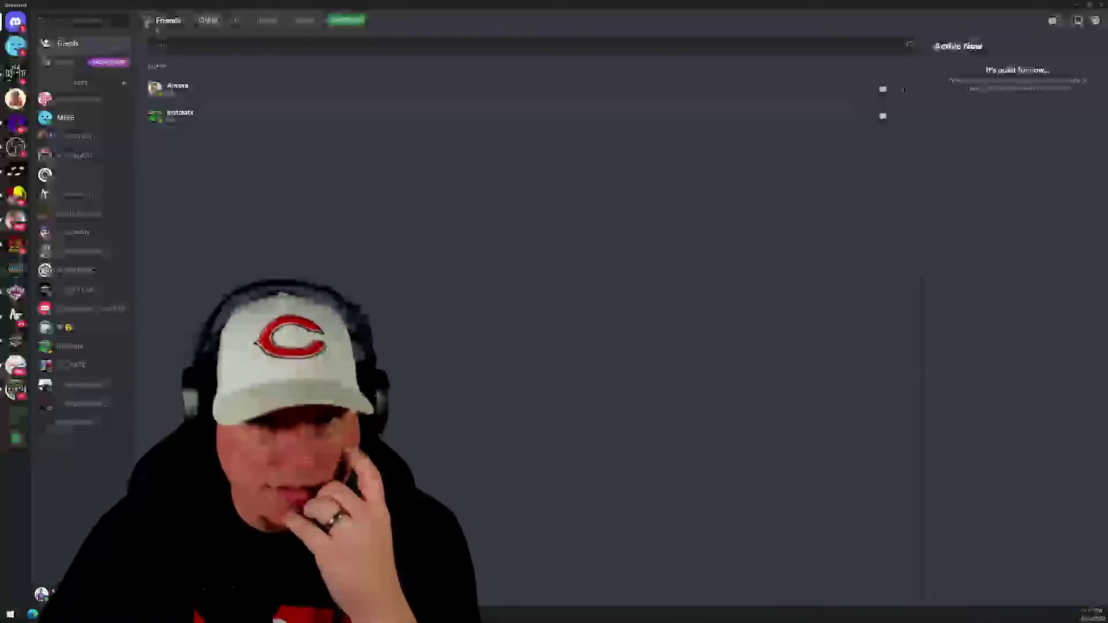
Restore the Discord window and go to its Voice & Video user settings
{"action": "double_click", "coordinate": [312, 5]}
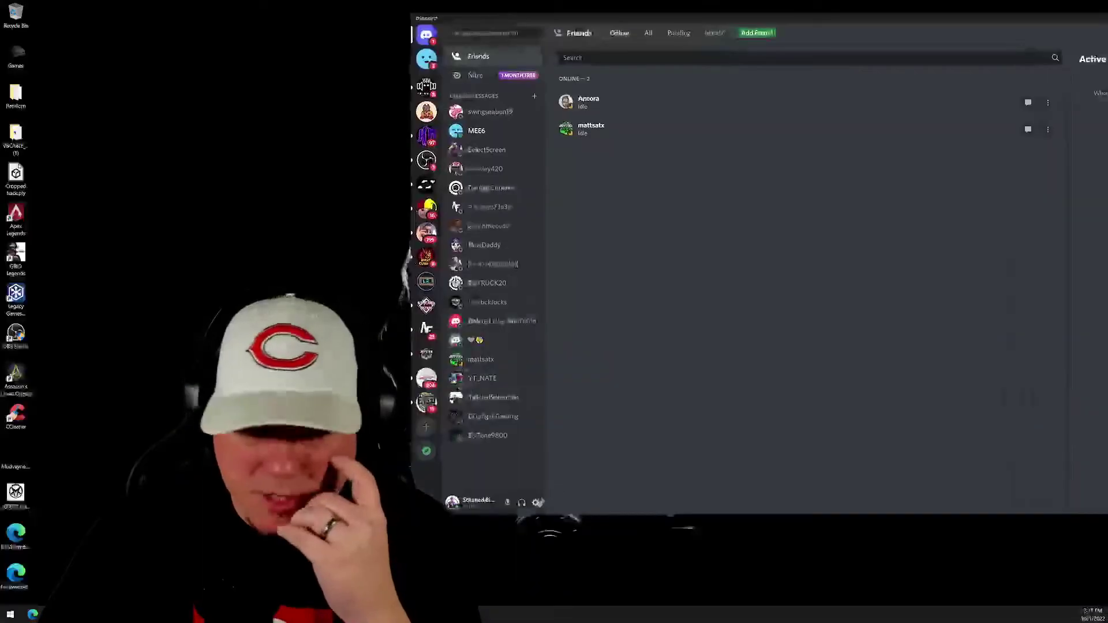
{"action": "left_click", "coordinate": [531, 502]}
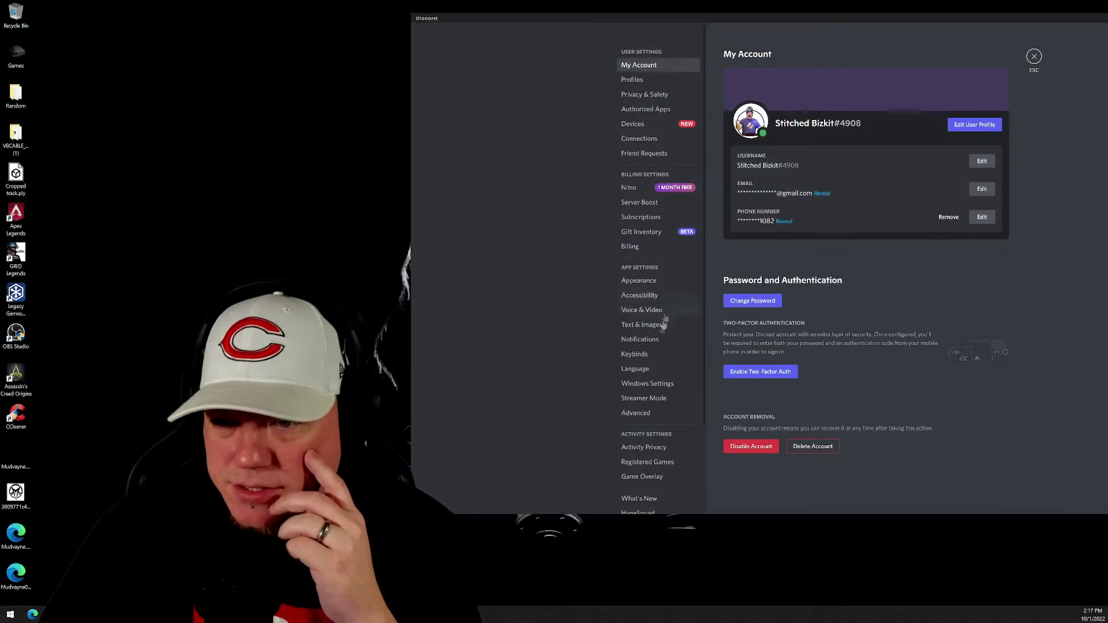
{"action": "left_click", "coordinate": [651, 312]}
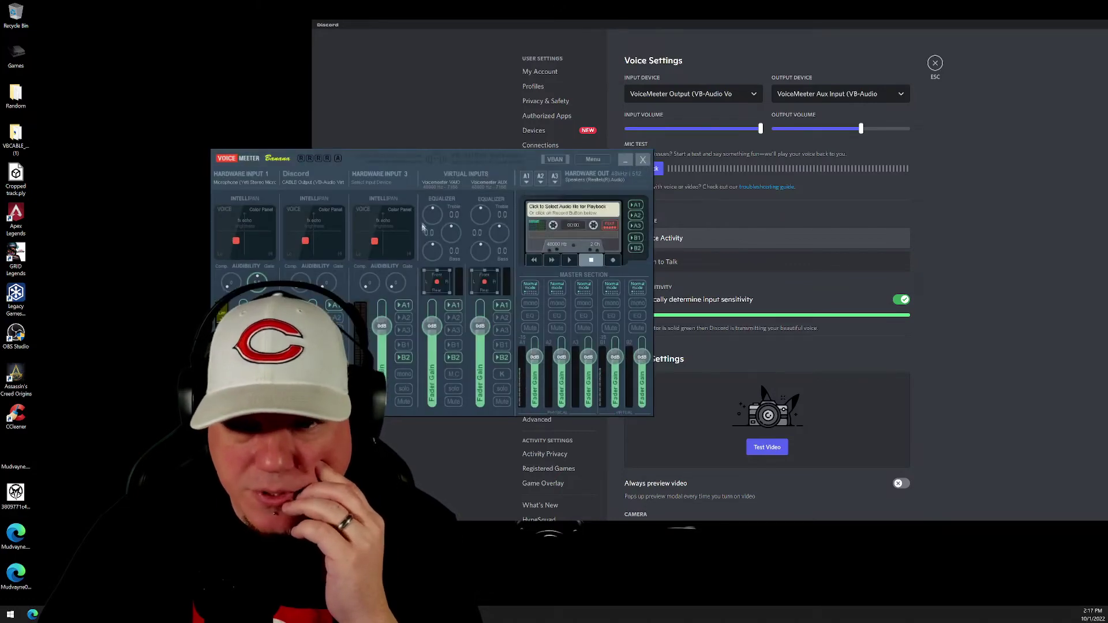
Relabel the second hardware input strip 'Music', then return to Discord's voice settings
{"action": "left_click", "coordinate": [312, 179]}
{"action": "right_click", "coordinate": [305, 179]}
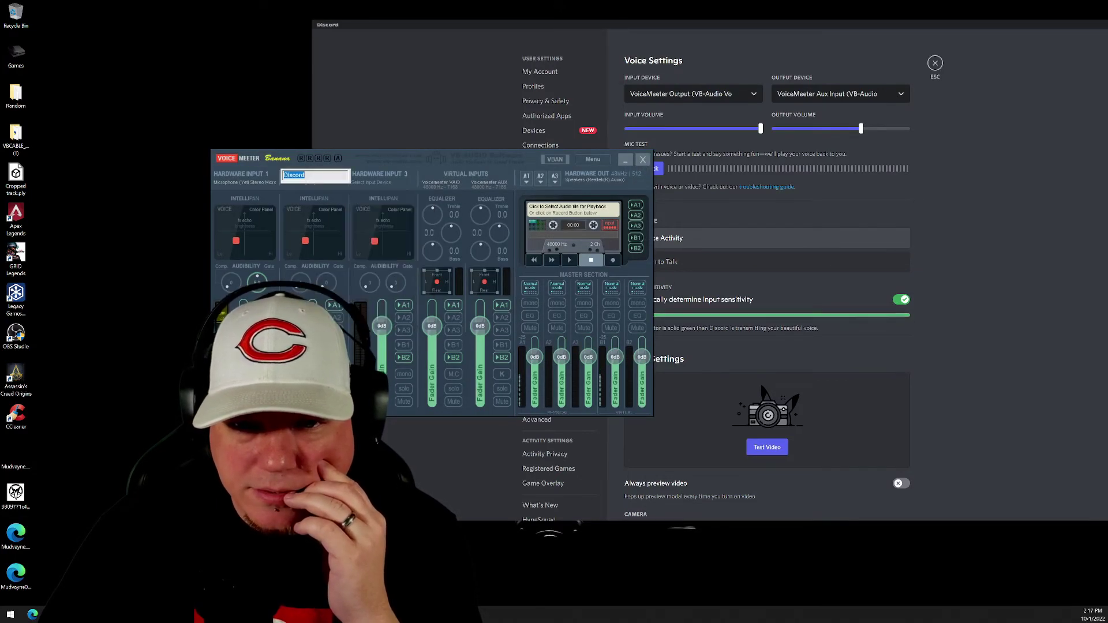
{"action": "type", "text": "Music"}
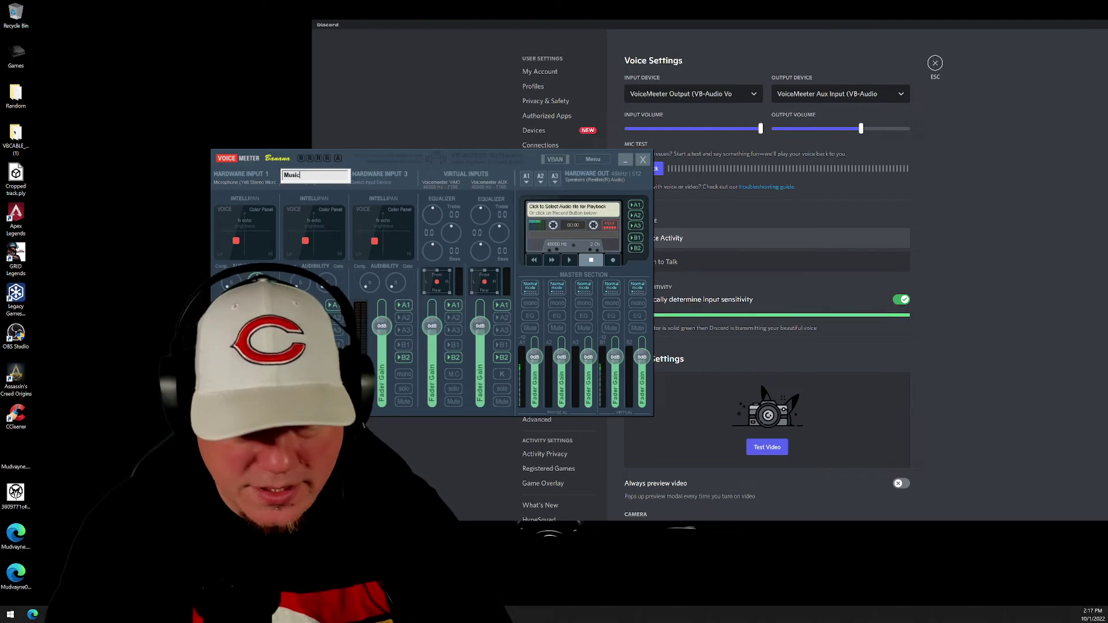
{"action": "key", "text": "Return"}
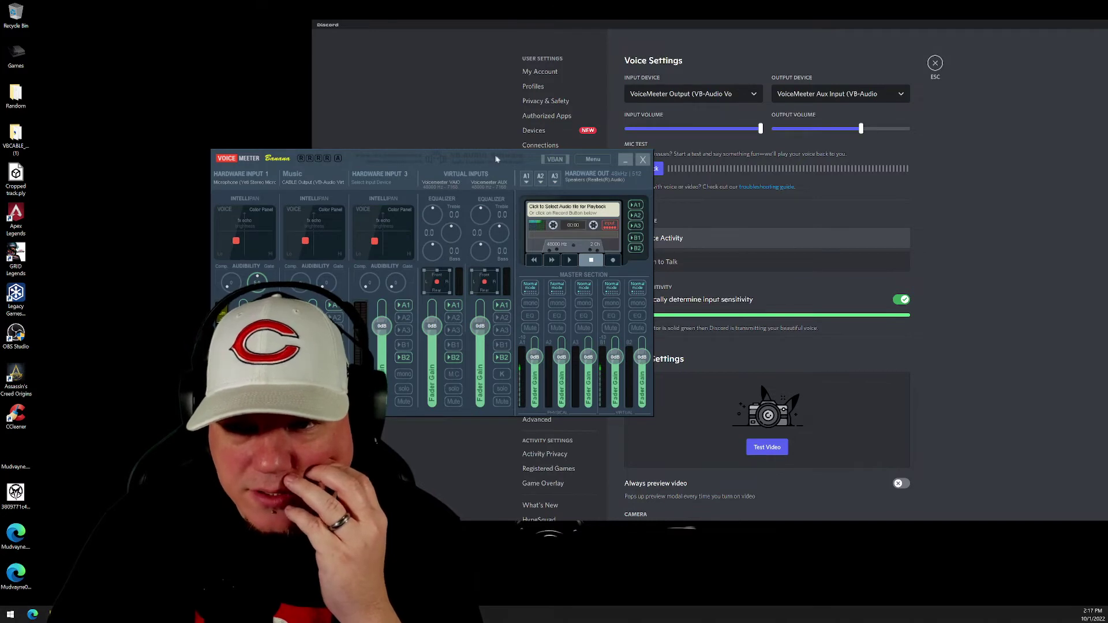
{"action": "left_click_drag", "start_coordinate": [496, 160], "coordinate": [359, 142]}
{"action": "left_click", "coordinate": [457, 38]}
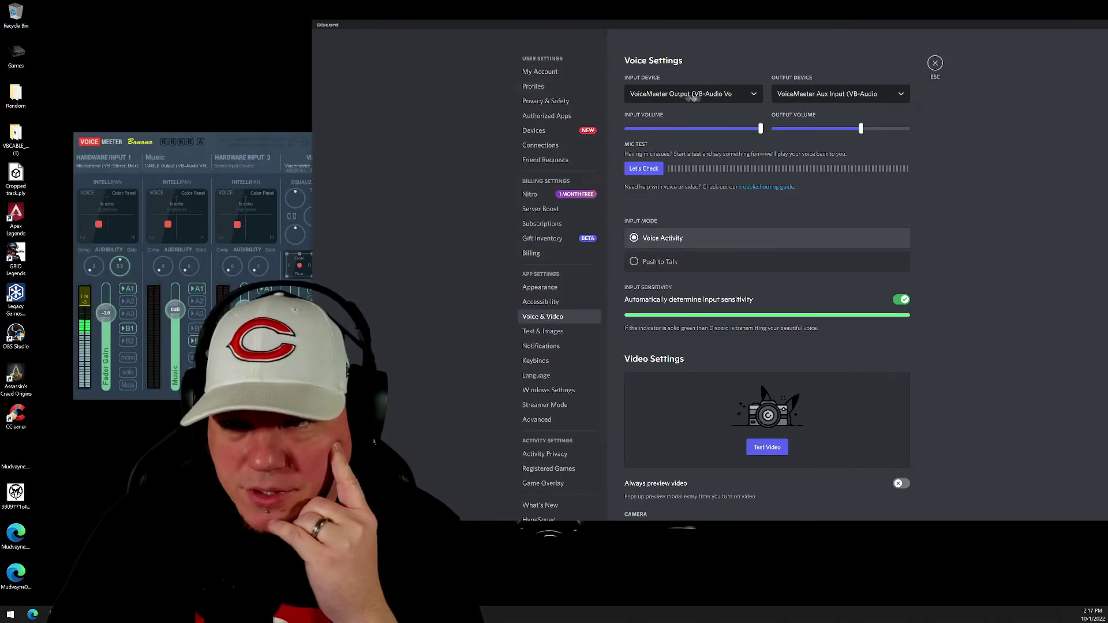
Keep VoiceMeeter Aux Input output and VoiceMeeter Output input, test the mic, then hide Discord
{"action": "left_click", "coordinate": [824, 101]}
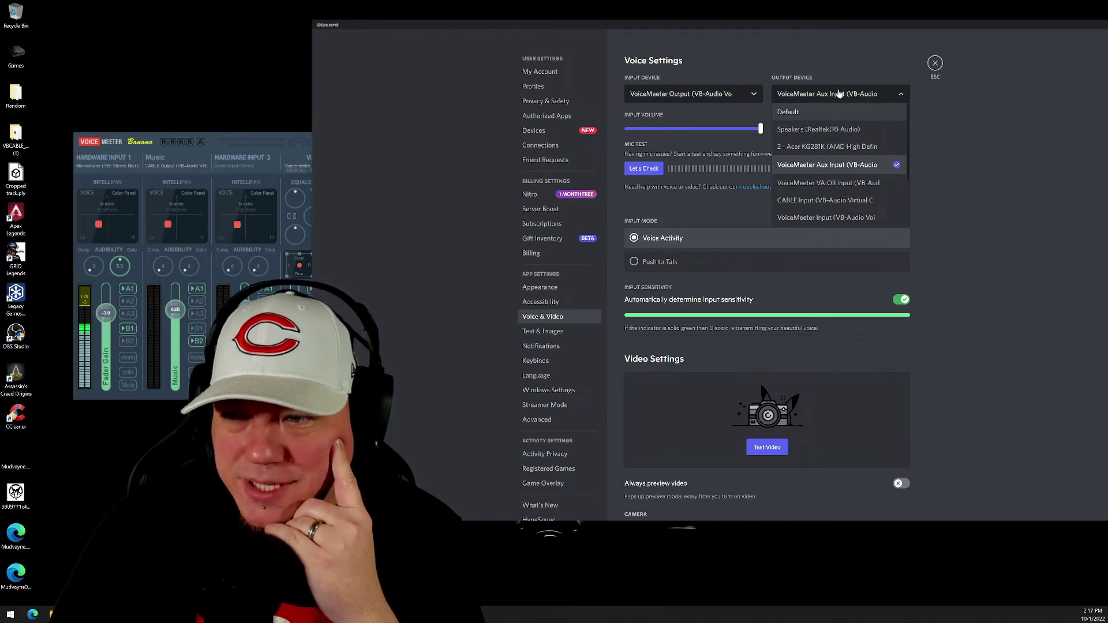
{"action": "left_click", "coordinate": [838, 94]}
{"action": "left_click", "coordinate": [657, 173]}
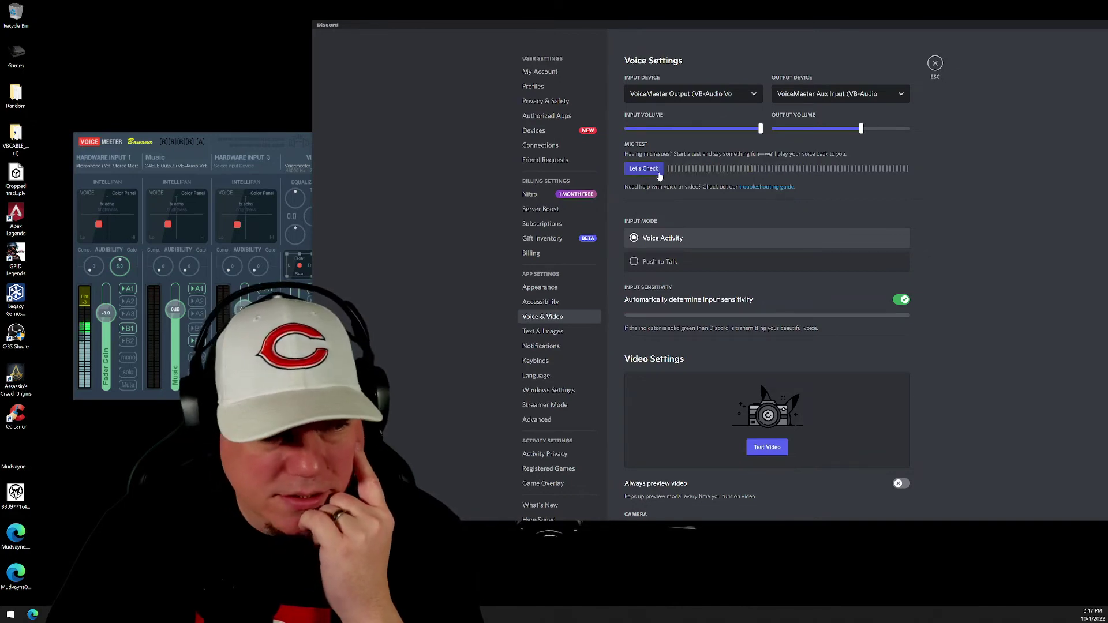
{"action": "left_click", "coordinate": [659, 171]}
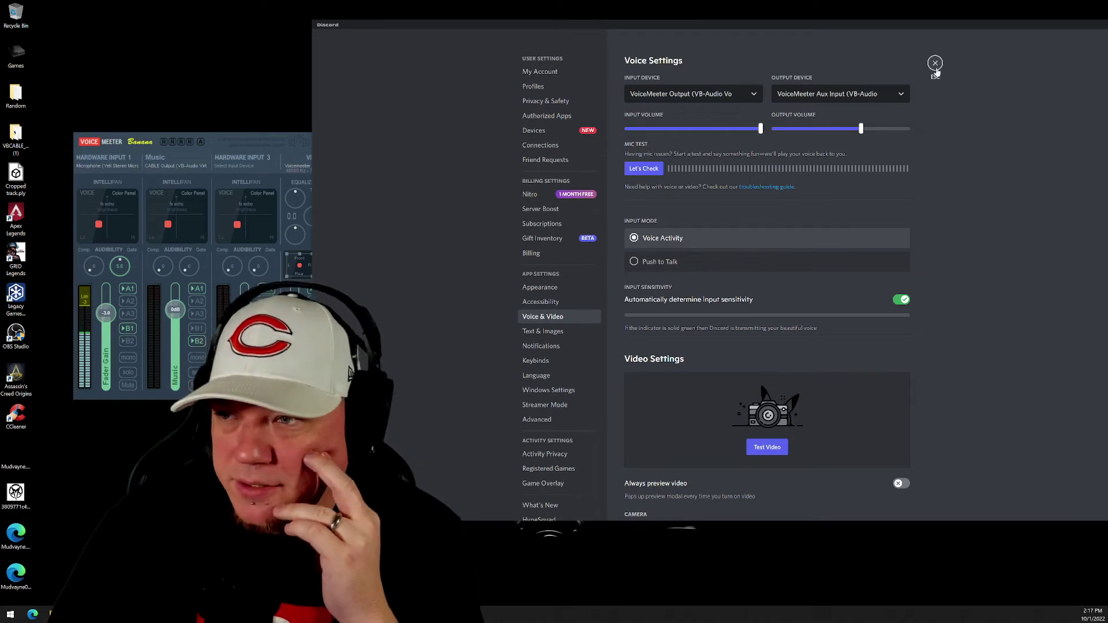
{"action": "left_click", "coordinate": [703, 94]}
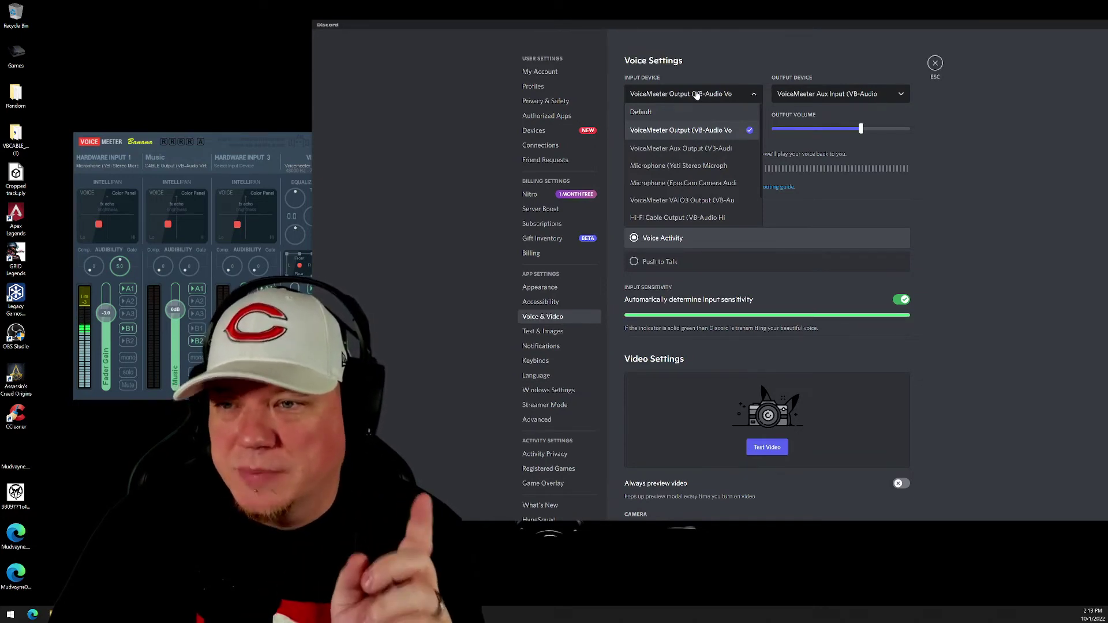
{"action": "left_click", "coordinate": [697, 94]}
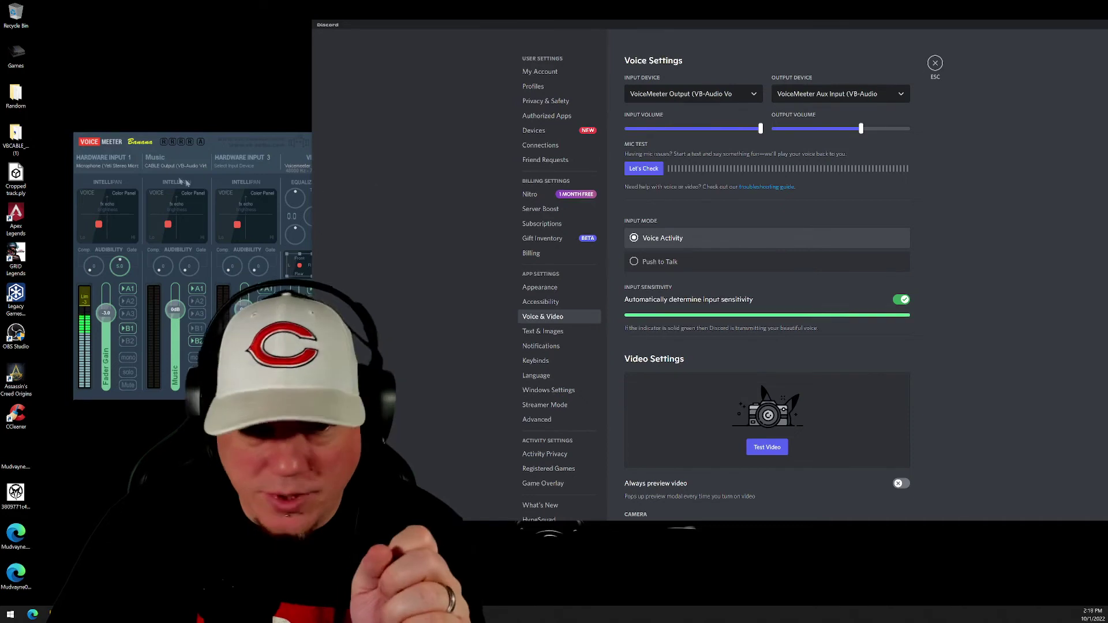
{"action": "left_click", "coordinate": [935, 63]}
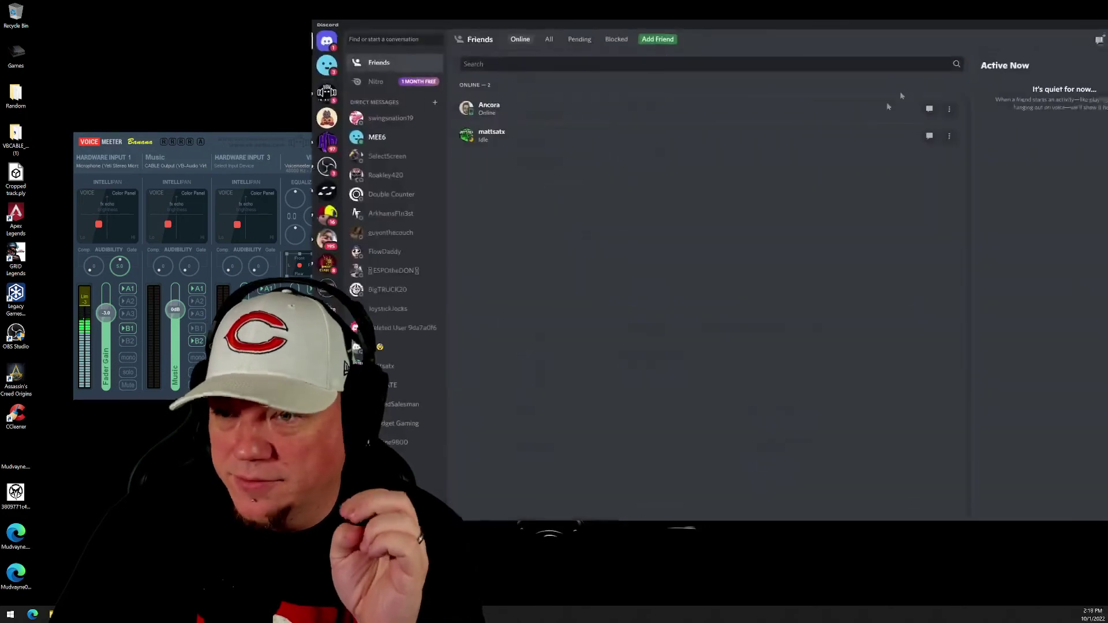
{"action": "left_click", "coordinate": [1098, 24]}
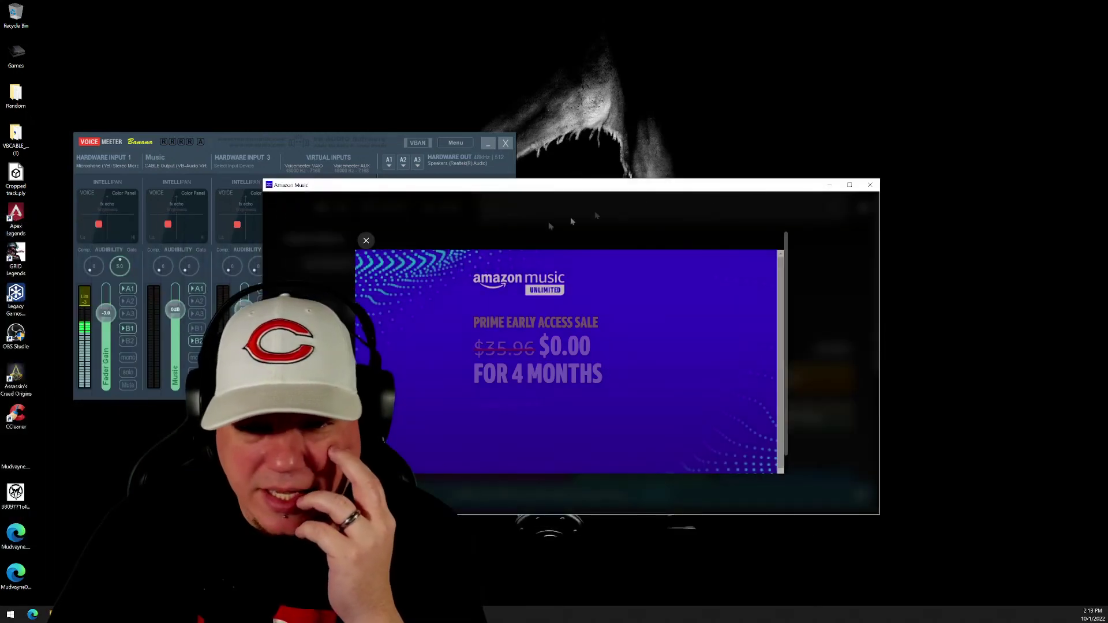
Load the lofi beats station, verify playback goes to CABLE Input, then close Amazon Music
{"action": "left_click", "coordinate": [366, 240]}
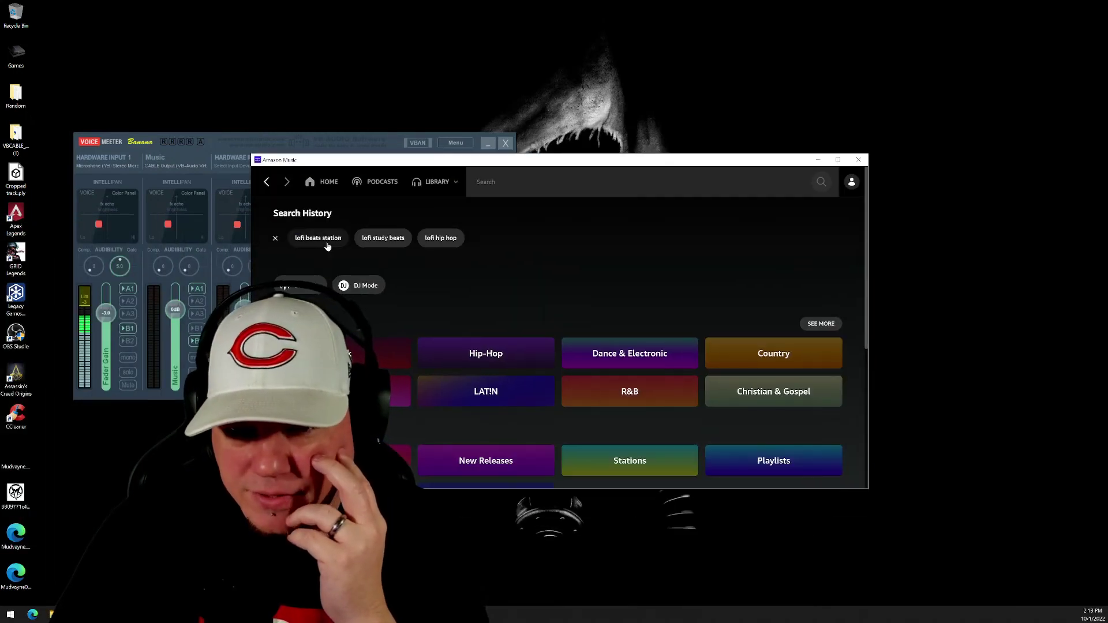
{"action": "left_click", "coordinate": [323, 242]}
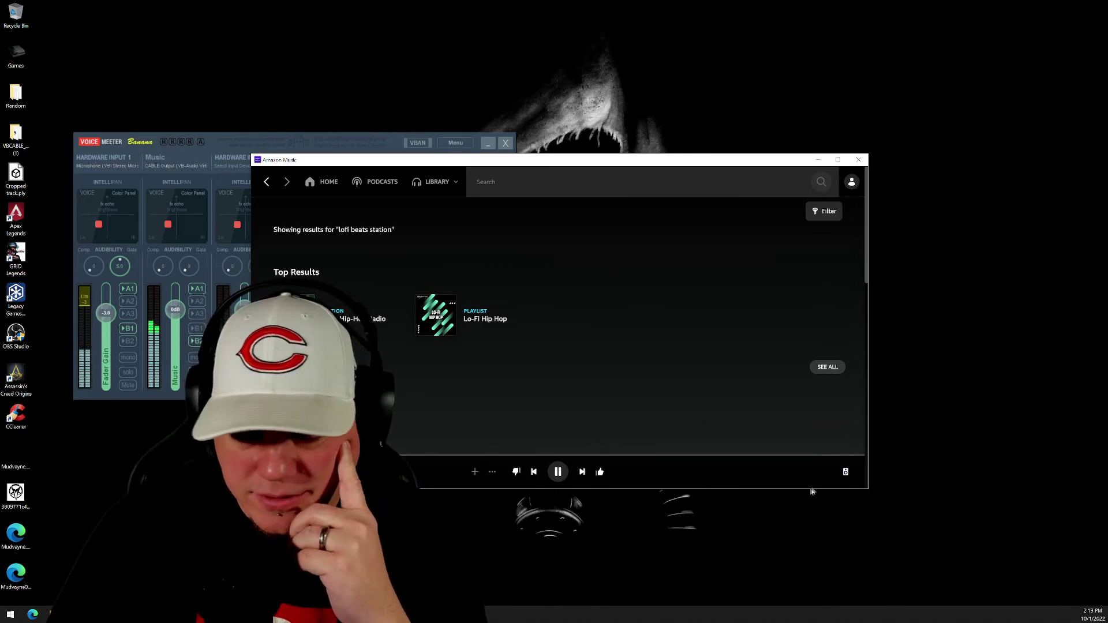
{"action": "left_click", "coordinate": [845, 471]}
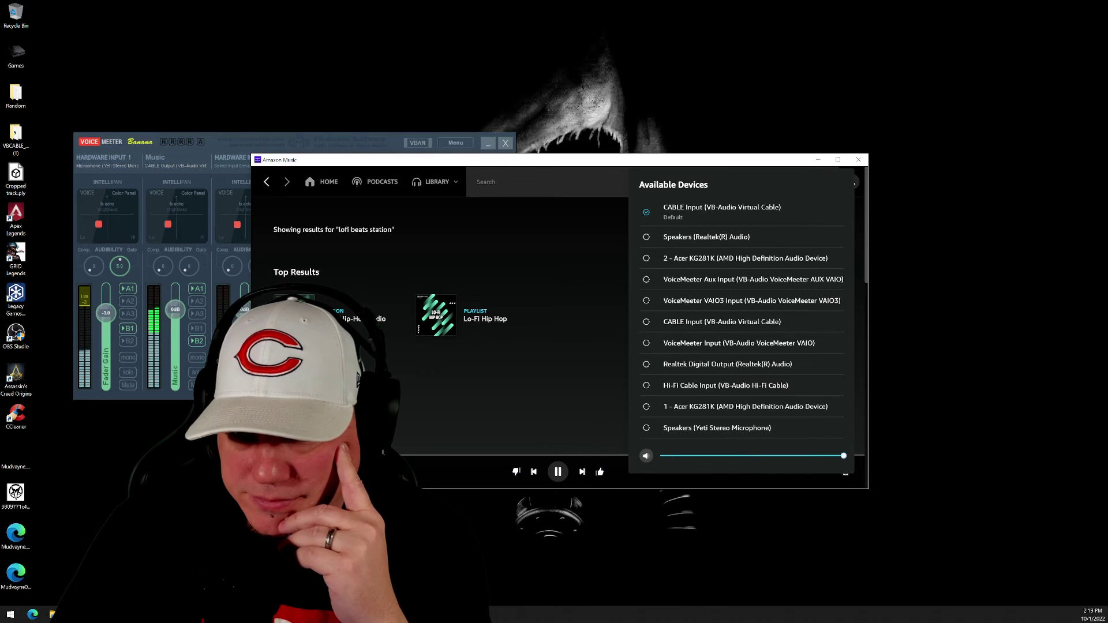
{"action": "left_click", "coordinate": [789, 480]}
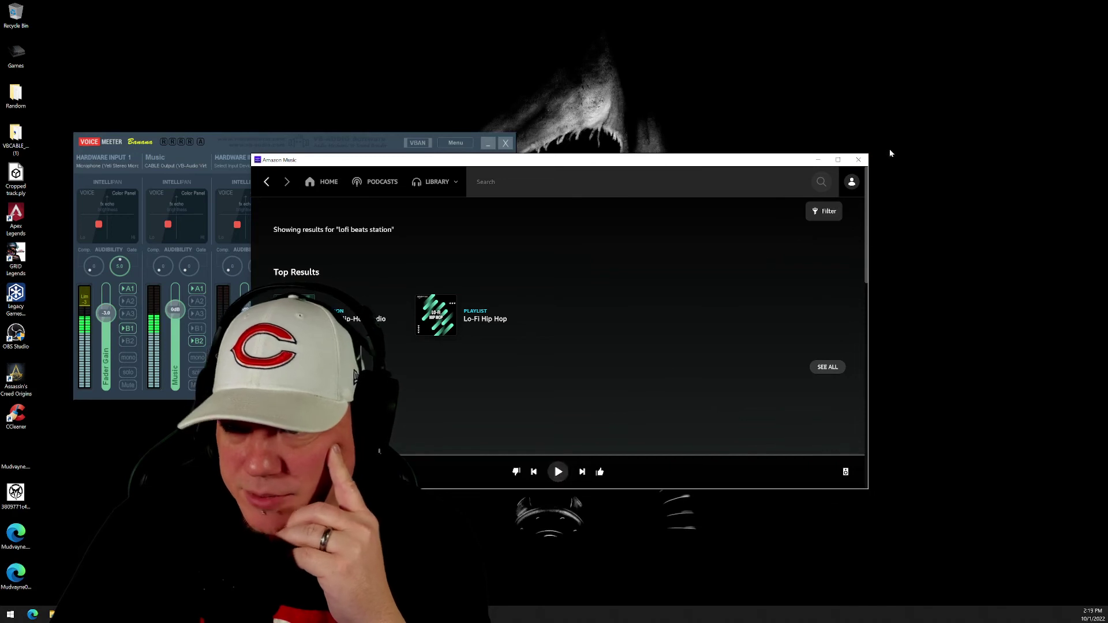
{"action": "left_click", "coordinate": [857, 160]}
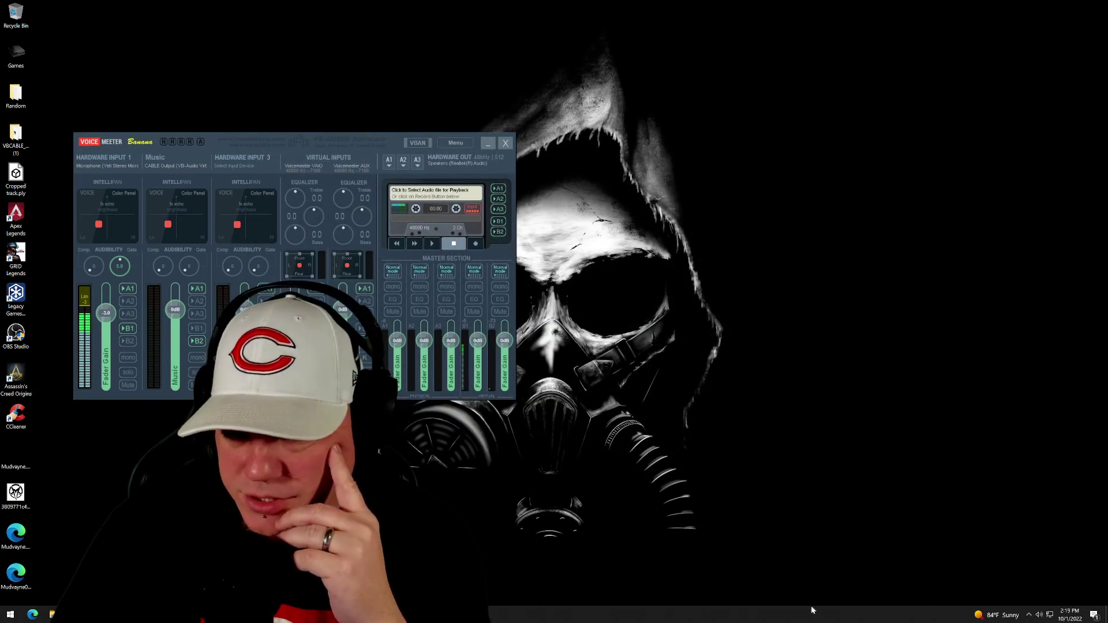
{"action": "left_click", "coordinate": [1038, 615]}
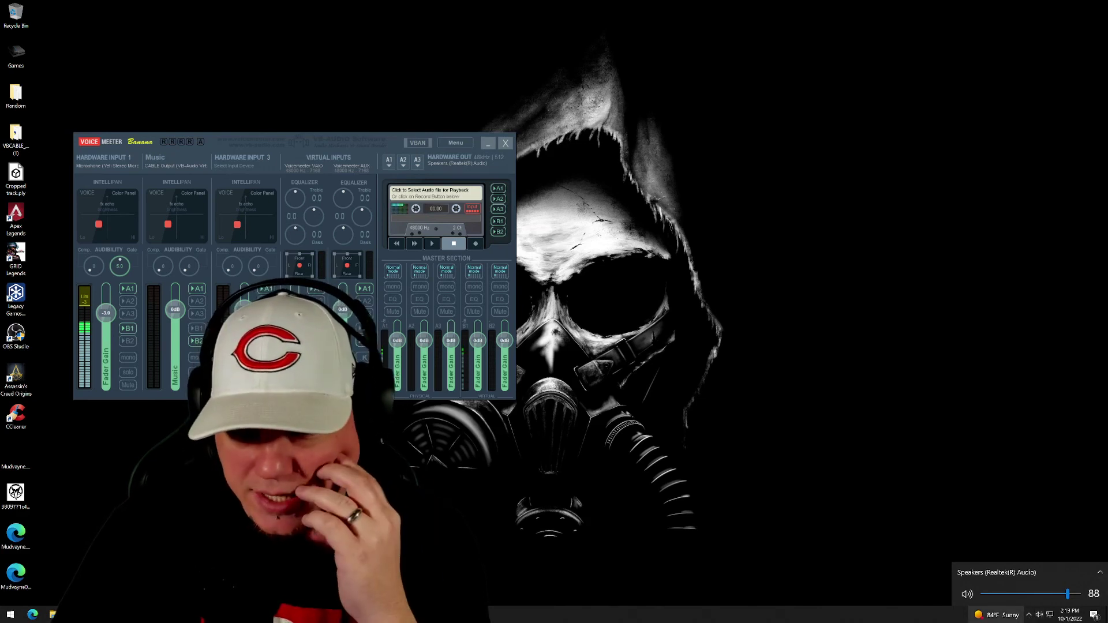
{"action": "left_click", "coordinate": [1099, 572]}
{"action": "left_click", "coordinate": [806, 621]}
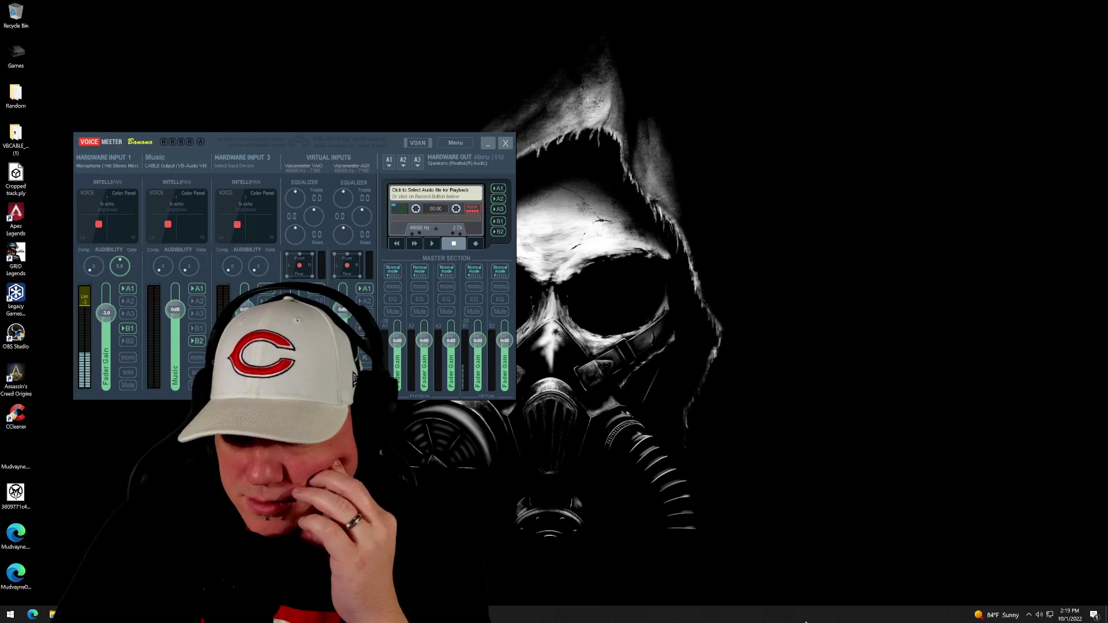